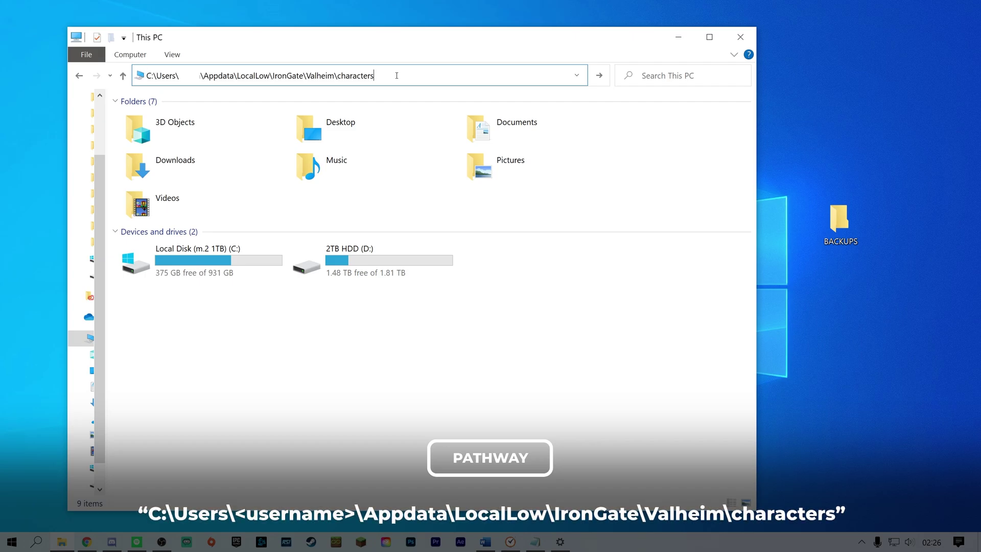
Step: Go to the Valheim characters folder and copy all five character save files
key("Return")
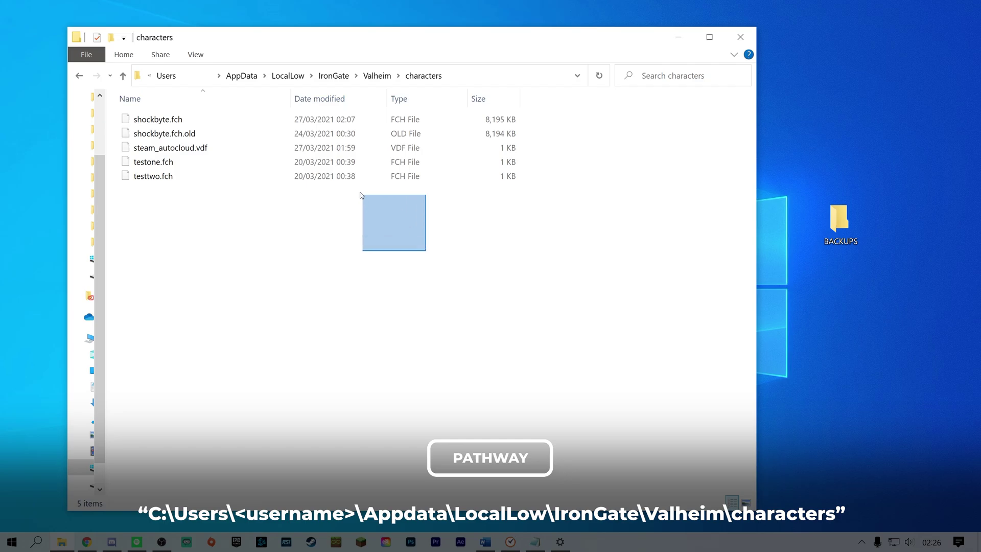
left_click_drag(360, 196, 281, 119)
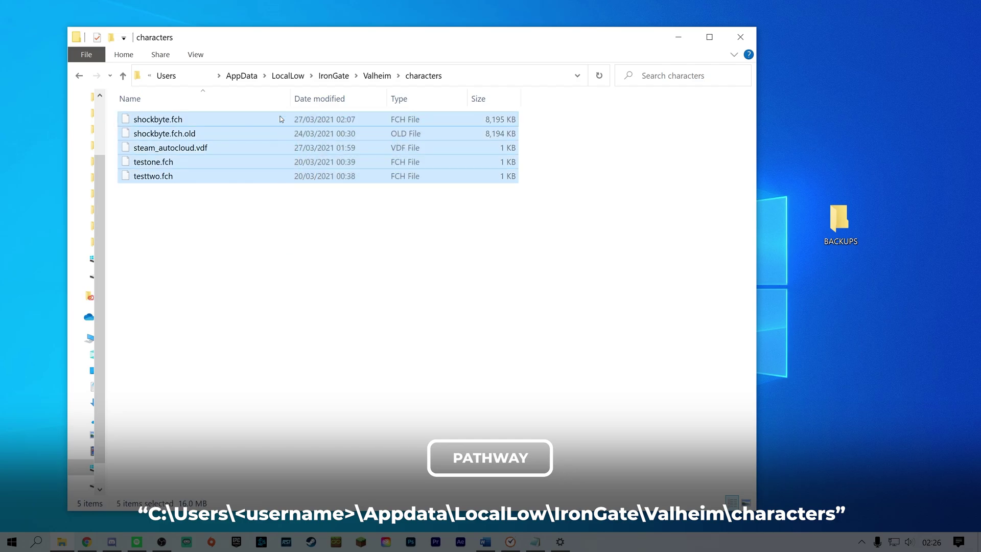
right_click(262, 134)
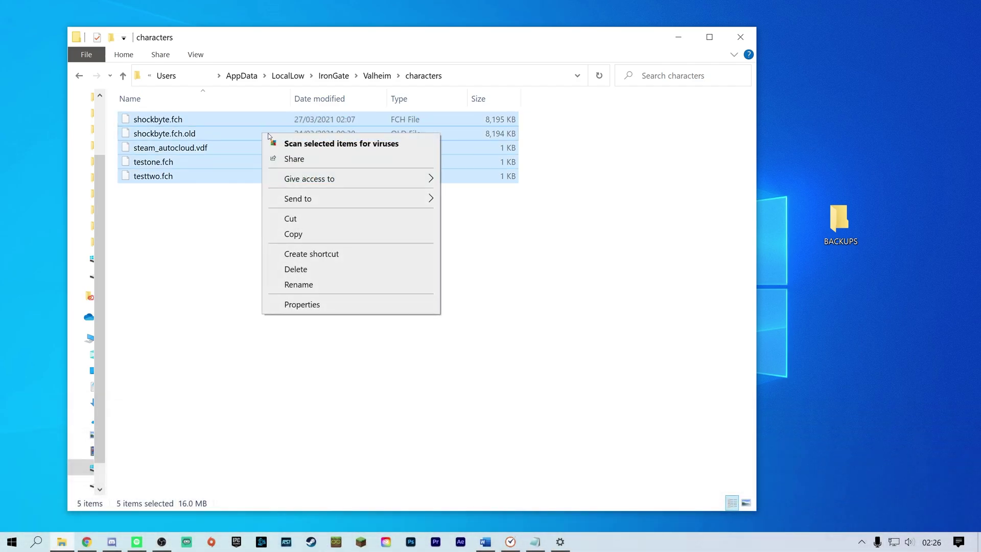
left_click(352, 238)
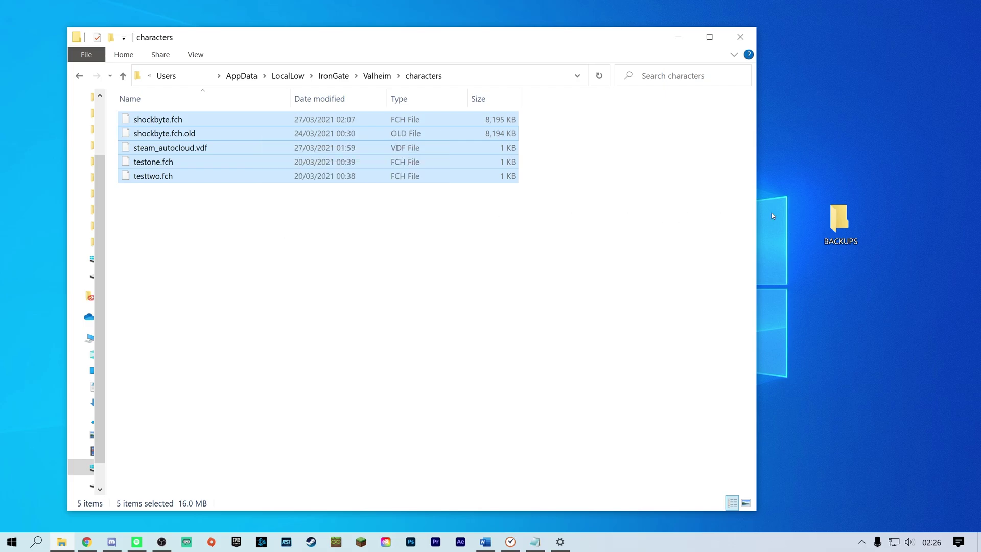
Step: Paste the five character files into the desktop BACKUPS folder, then copy them again
double_click(846, 221)
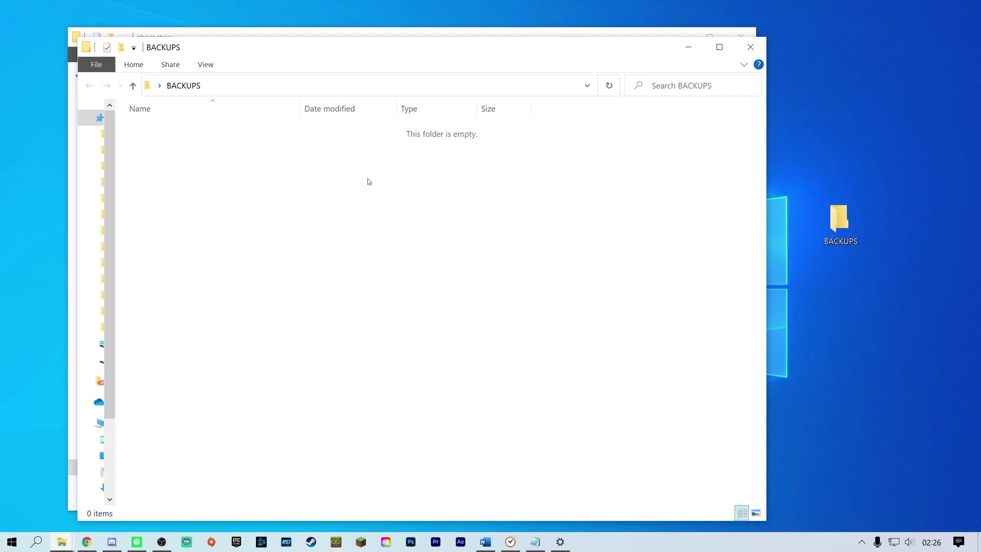
key("ctrl+v")
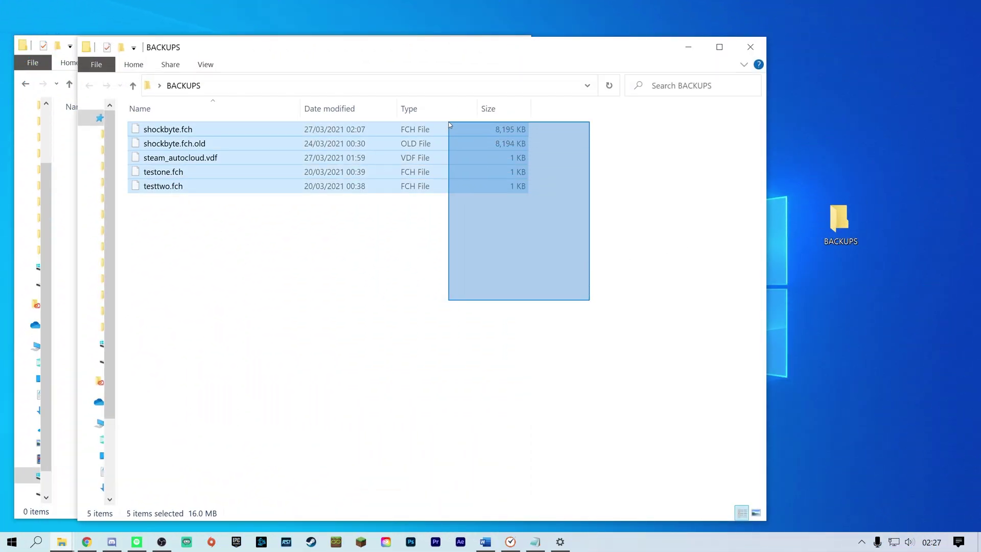
left_click_drag(590, 303, 448, 121)
right_click(254, 150)
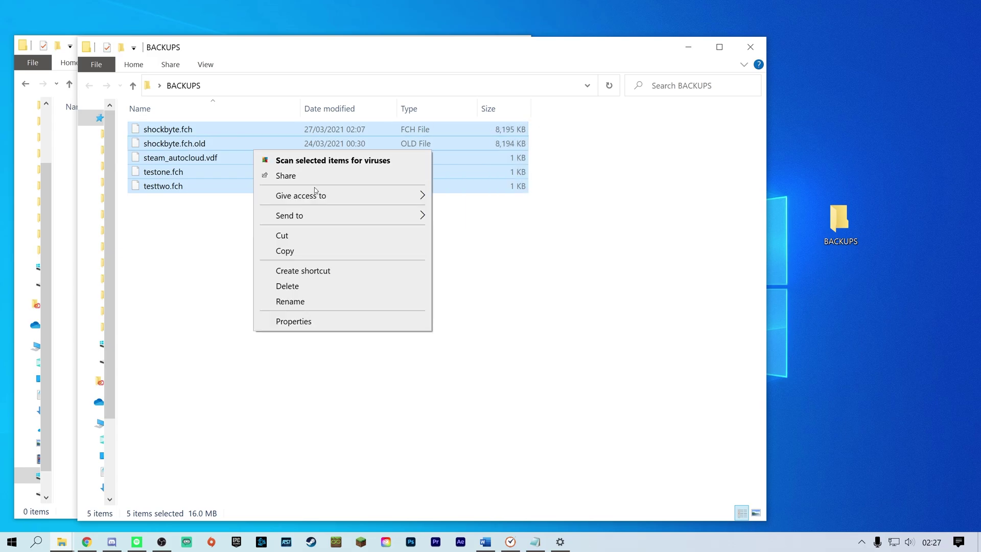
left_click(332, 256)
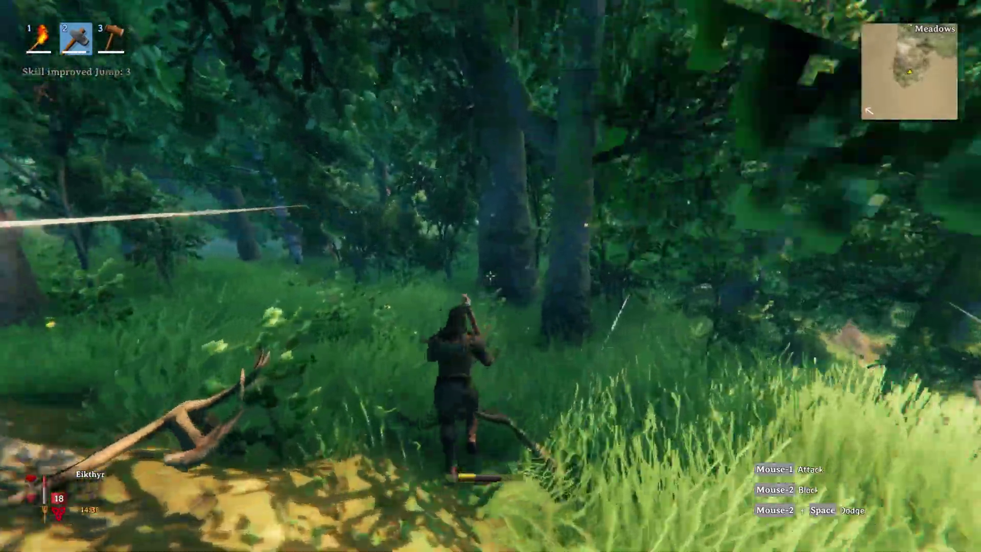
Step: Show the Valheim world map of the explored Meadows around the character
key("m")
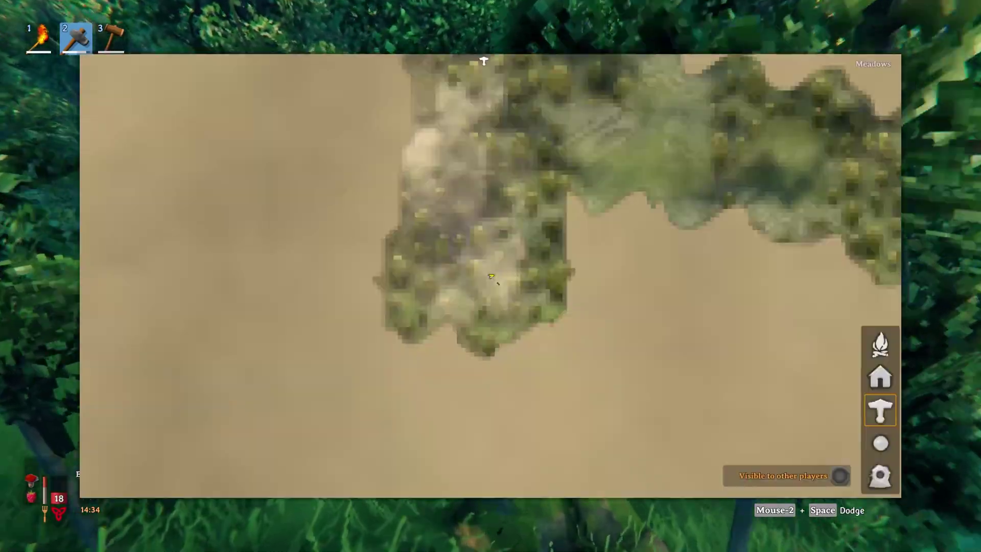
scroll(553, 300, "down", 3)
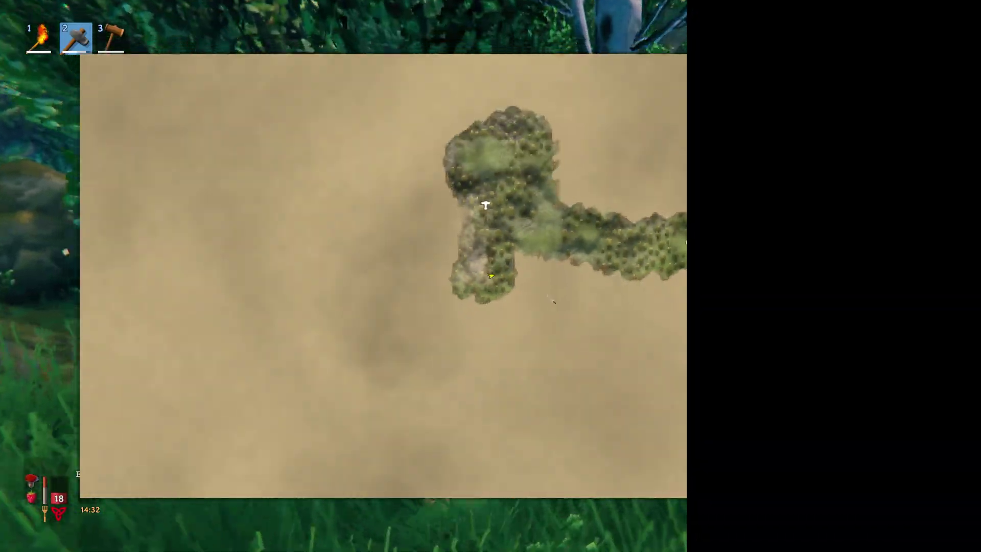